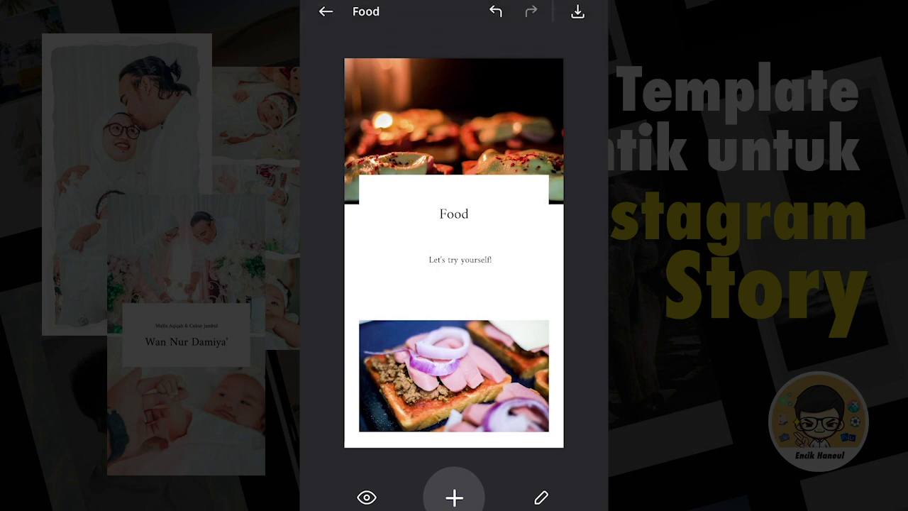
# Save the Food story design to the device from Unfold's Save options.
pyautogui.click(578, 11)
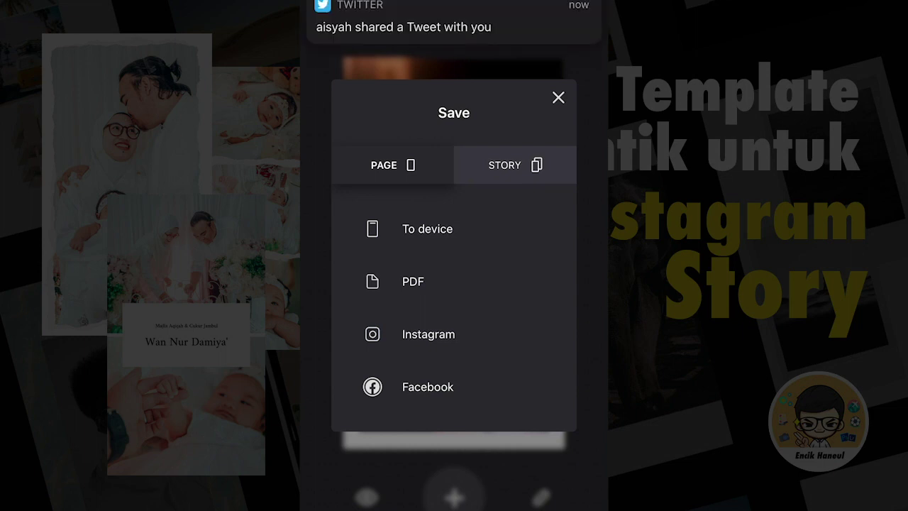
pyautogui.click(427, 228)
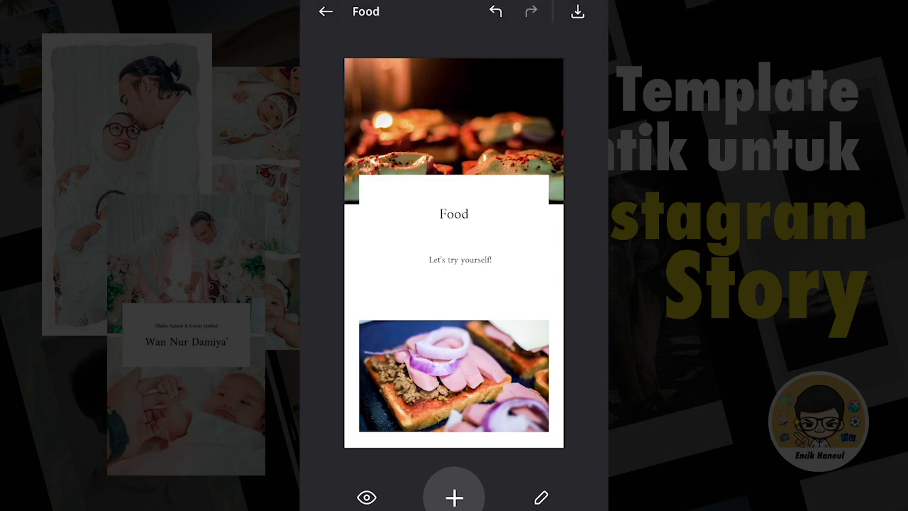
# View the saved Food image full screen in Photos Recents, then open the social media folder.
pyautogui.press('super')
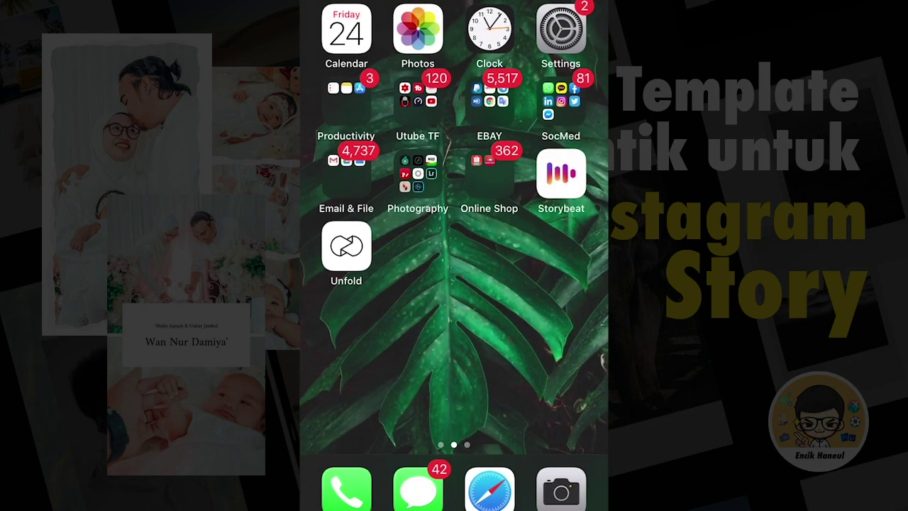
pyautogui.click(420, 32)
pyautogui.scroll(-10, 454, 255)
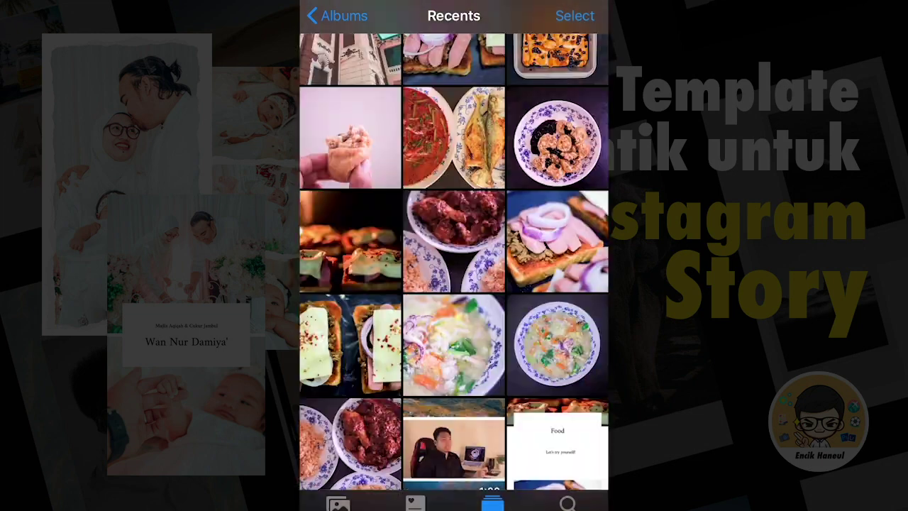
pyautogui.click(555, 396)
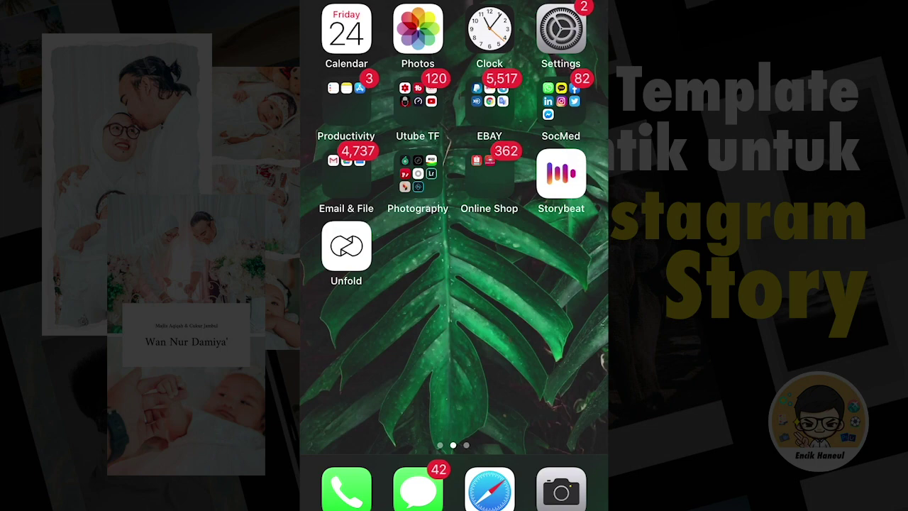
pyautogui.click(560, 99)
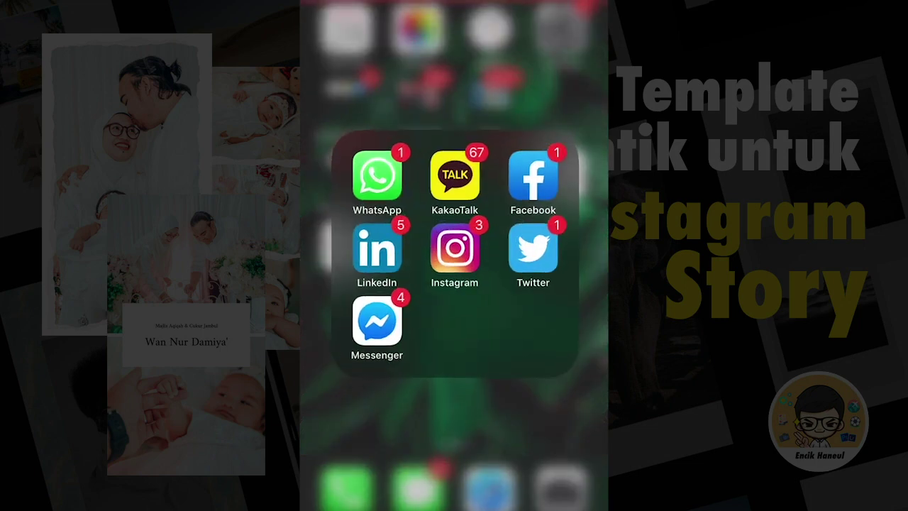
# Launch Instagram, start a new story, and browse the last 24 hours' gallery images.
pyautogui.click(456, 248)
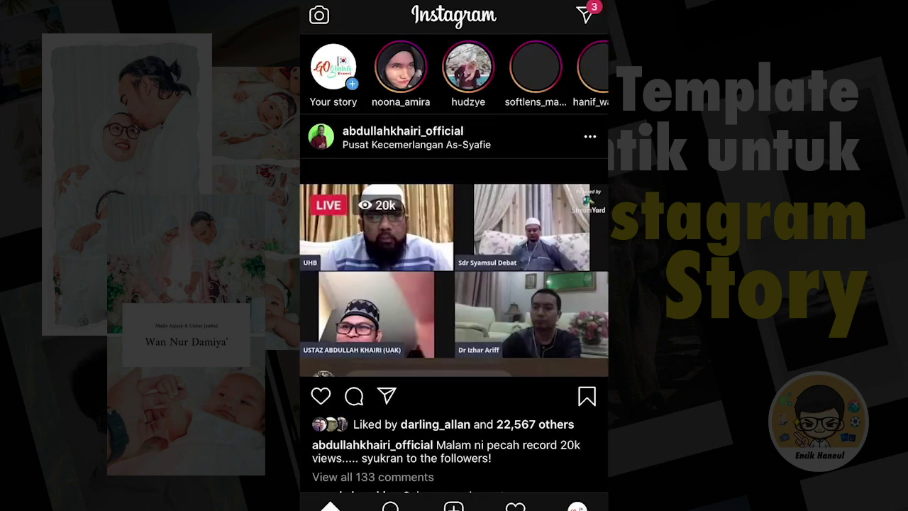
pyautogui.click(318, 15)
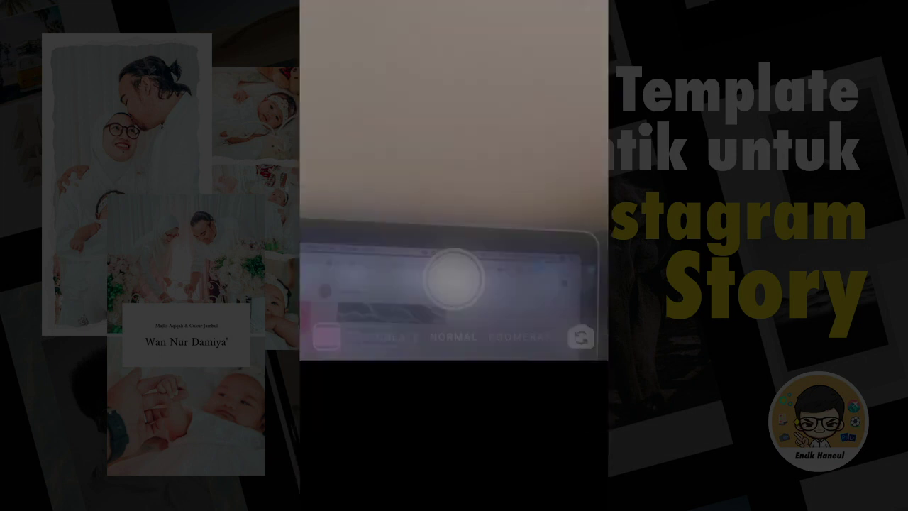
pyautogui.click(326, 337)
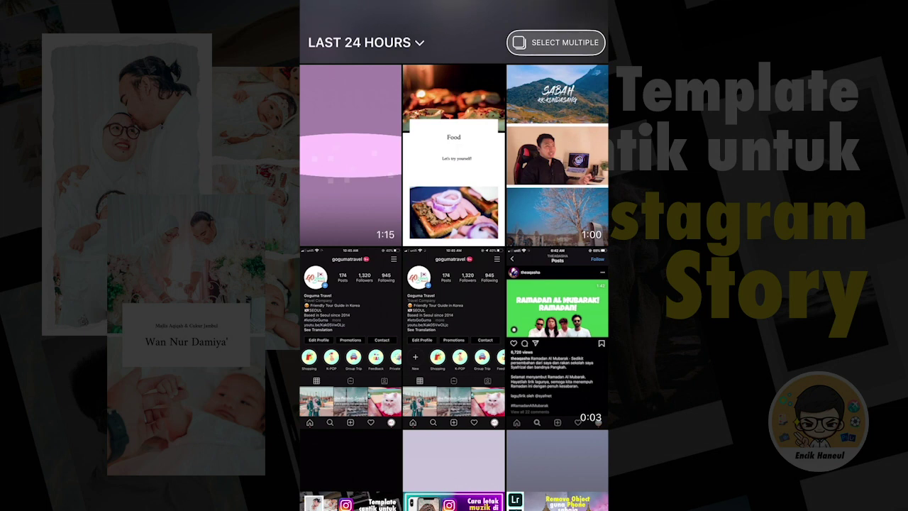
# Load the Food design as a story, discard it, then open the Sabah multi-clip collage.
pyautogui.click(454, 154)
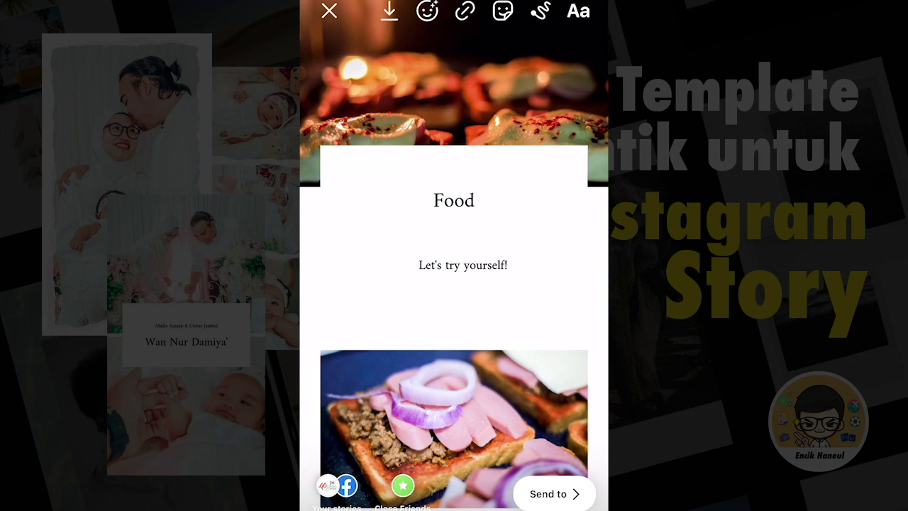
pyautogui.click(329, 11)
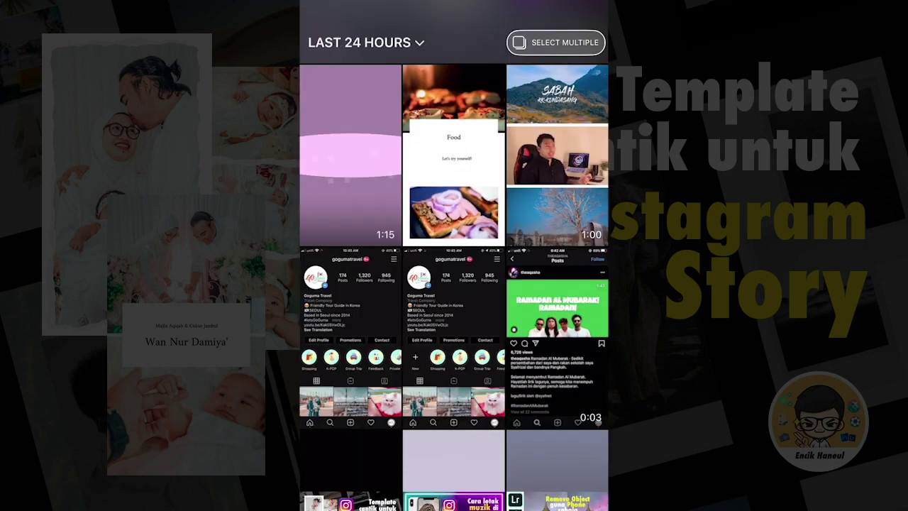
pyautogui.click(557, 155)
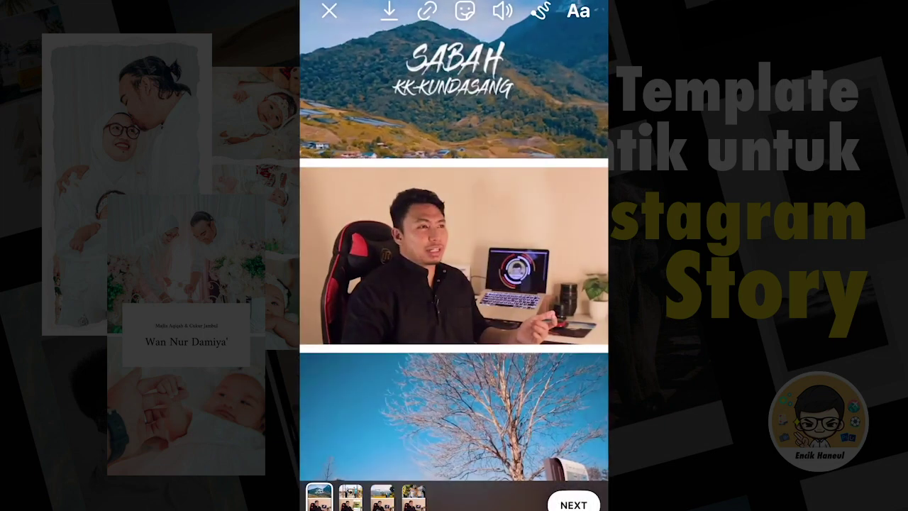